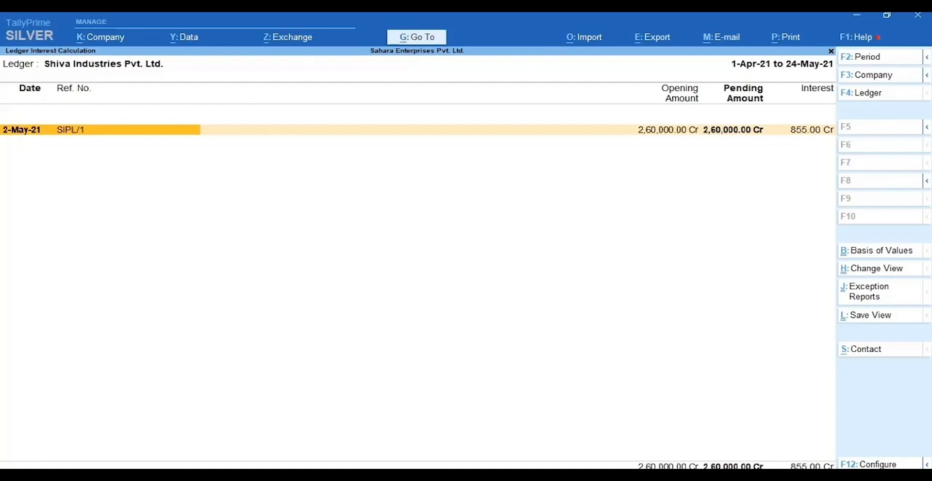
- Start a new ledger named Interest Paid and place it under the Indirect Expenses group
key("Escape")
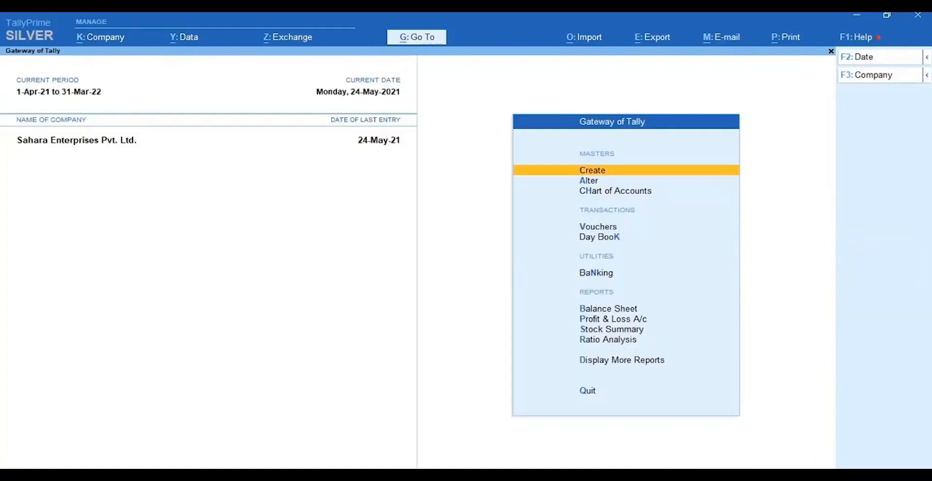
left_click(605, 172)
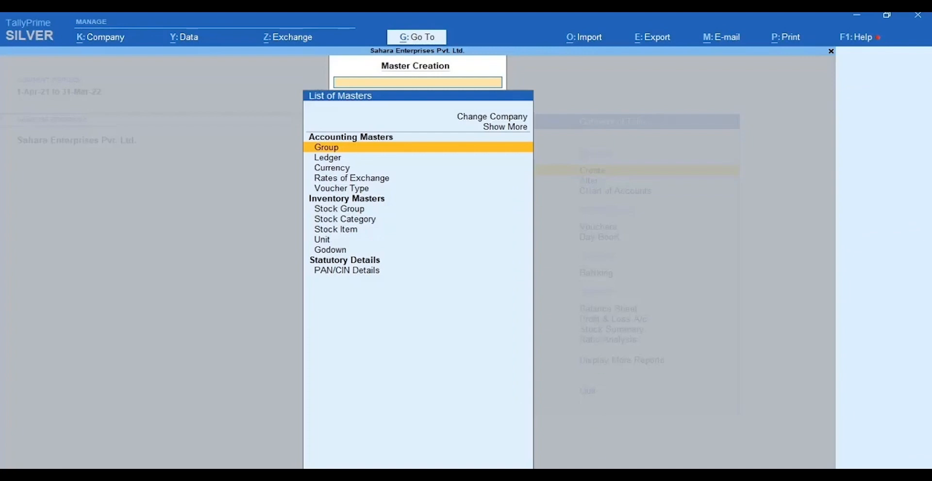
key("Down")
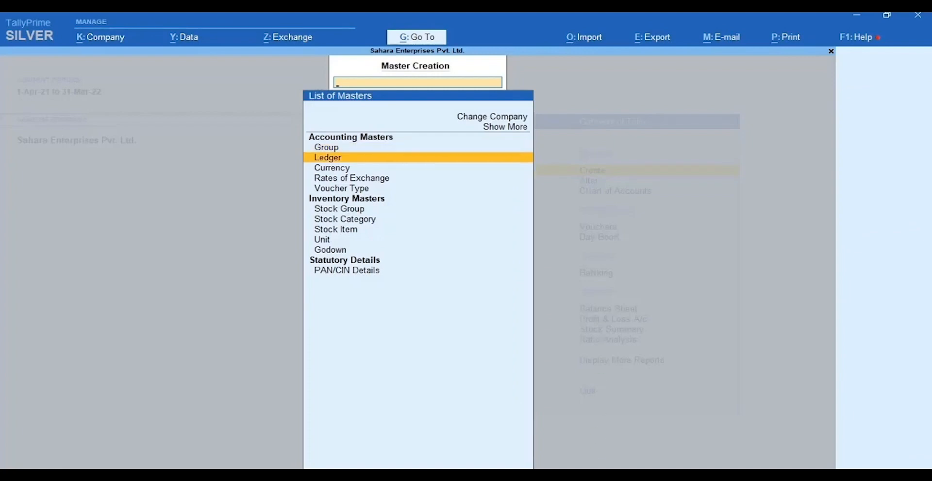
key("Return")
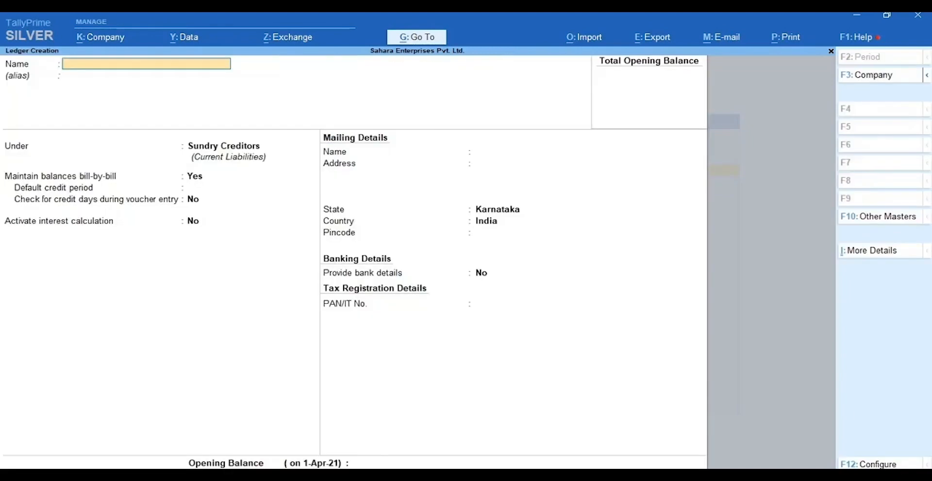
type("Interest Paid")
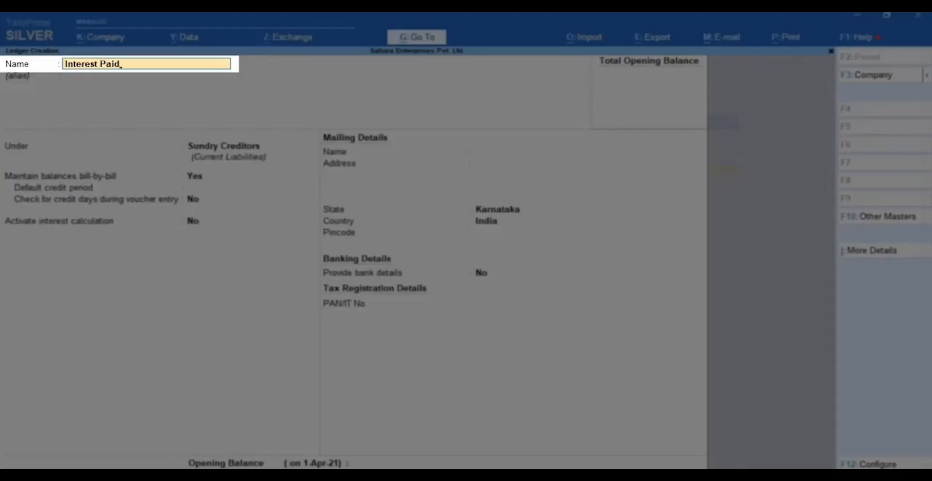
key("Return")
key("Return")
type("Indirect Expenses")
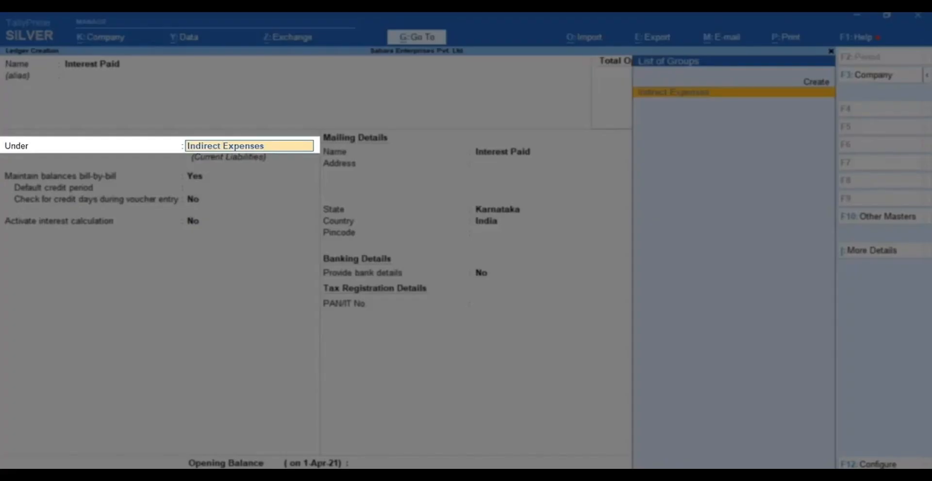
key("Return")
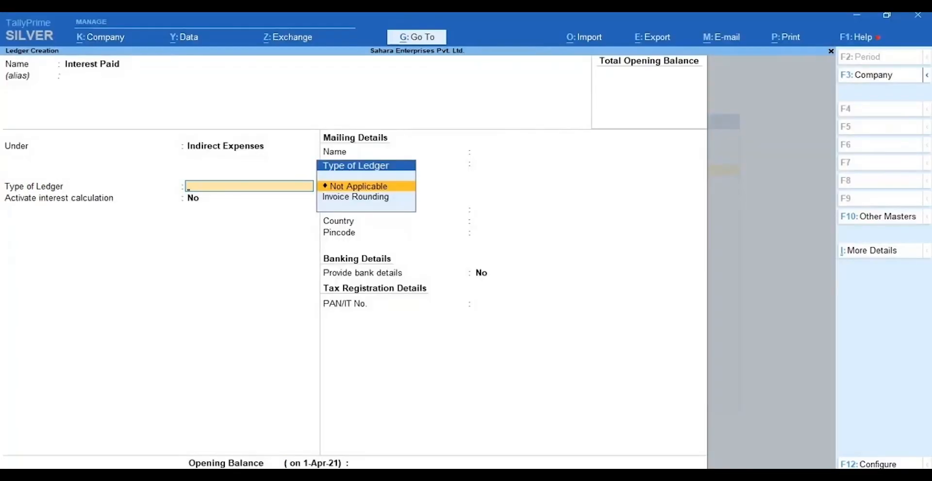
- Keep the ledger type Not Applicable and interest calculation No, save the ledger, and return to the Gateway of Tally
key("Return")
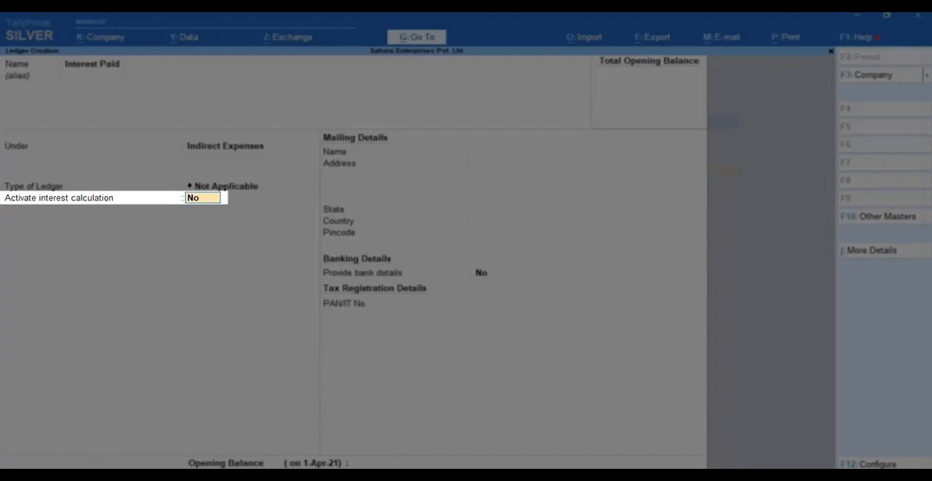
key("Return")
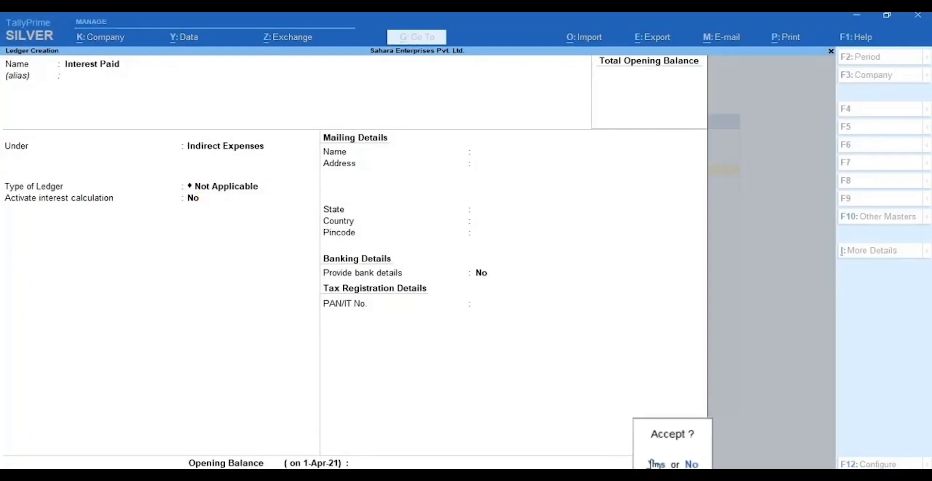
left_click(656, 464)
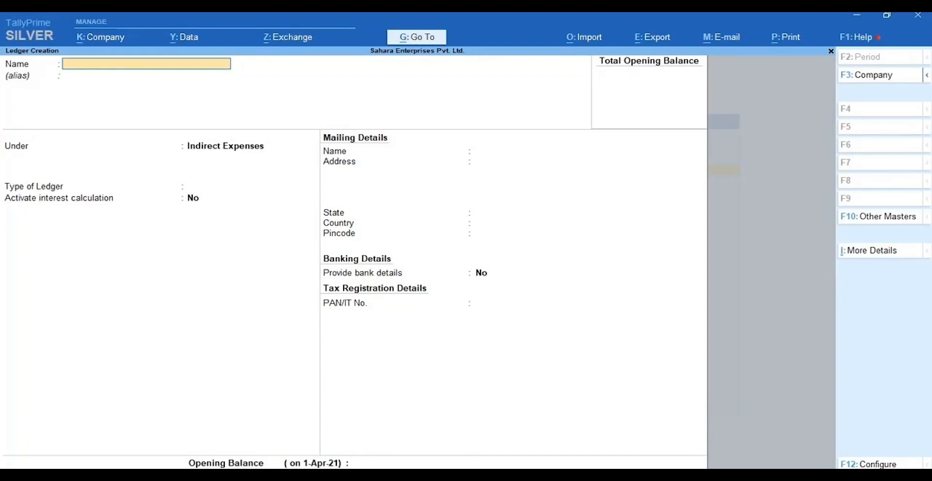
key("Escape")
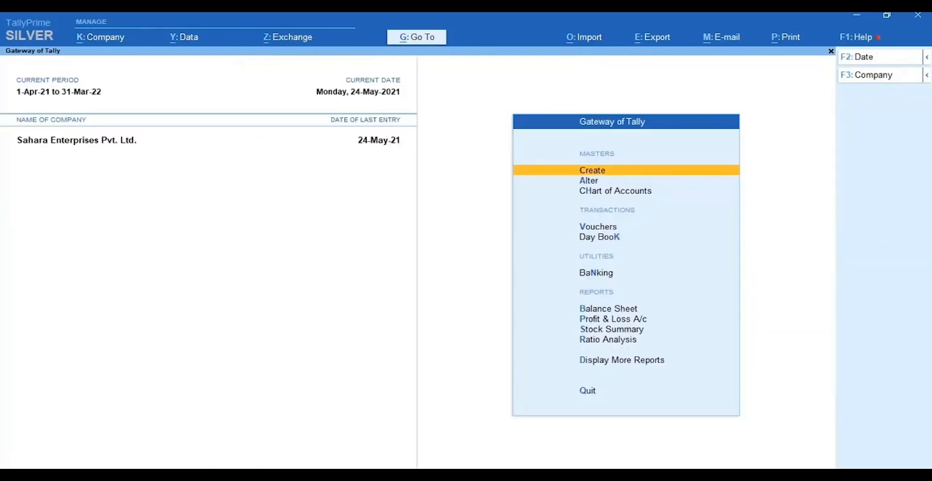
- Open voucher entry and change the voucher type to Credit Note
left_click(615, 232)
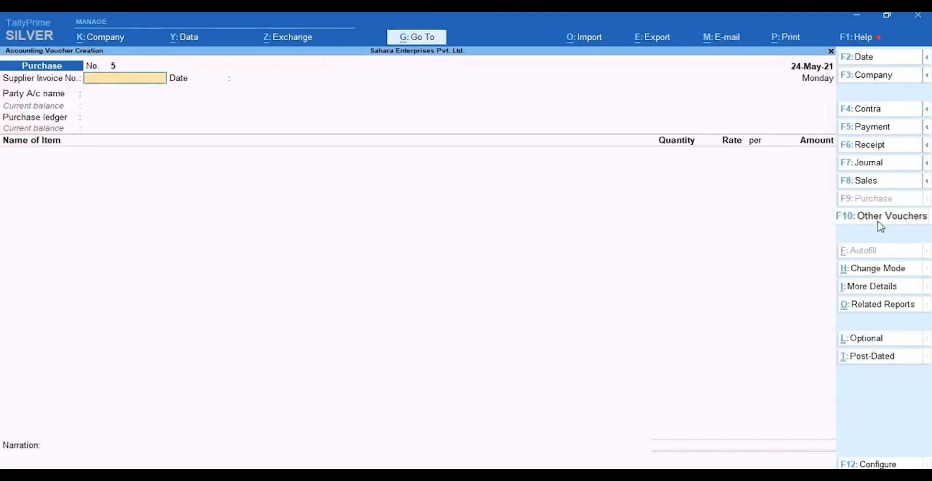
left_click(849, 223)
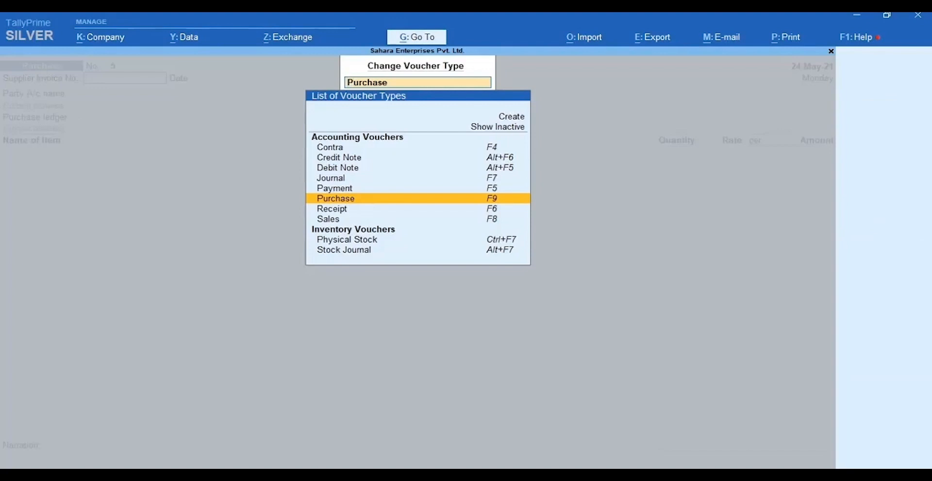
left_click(338, 158)
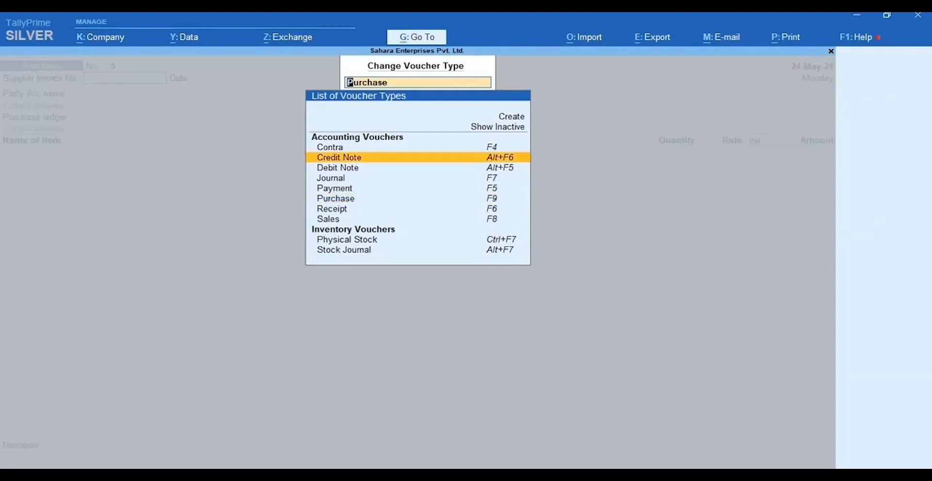
key("Return")
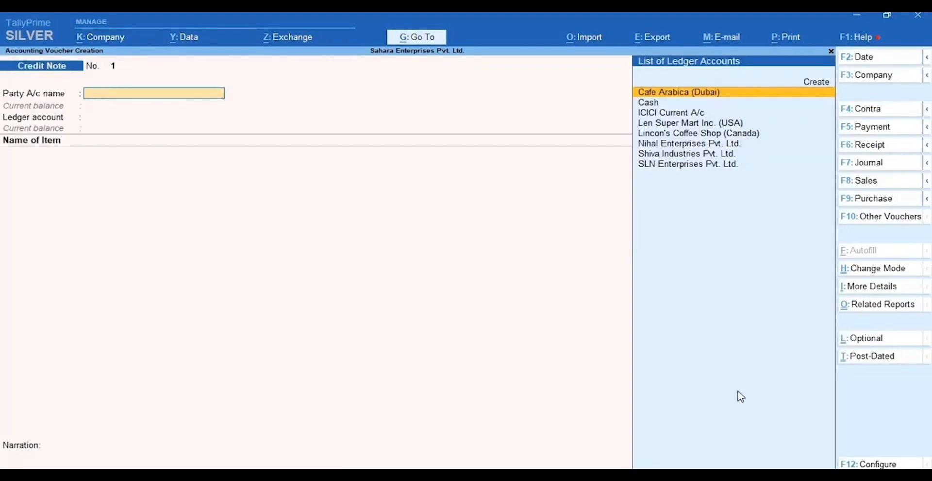
- Change the voucher mode to Use for Interest Accounting, with amounts treated as Compound Interest set to No
left_click(873, 272)
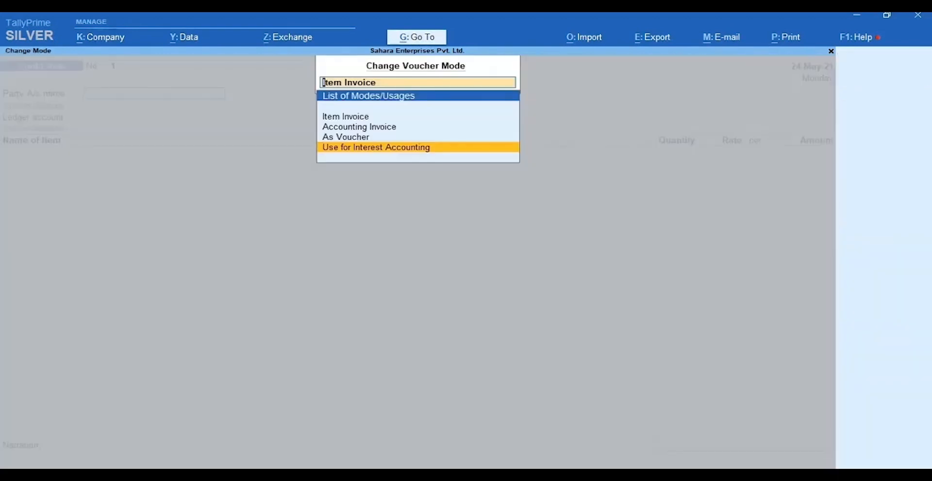
key("Return")
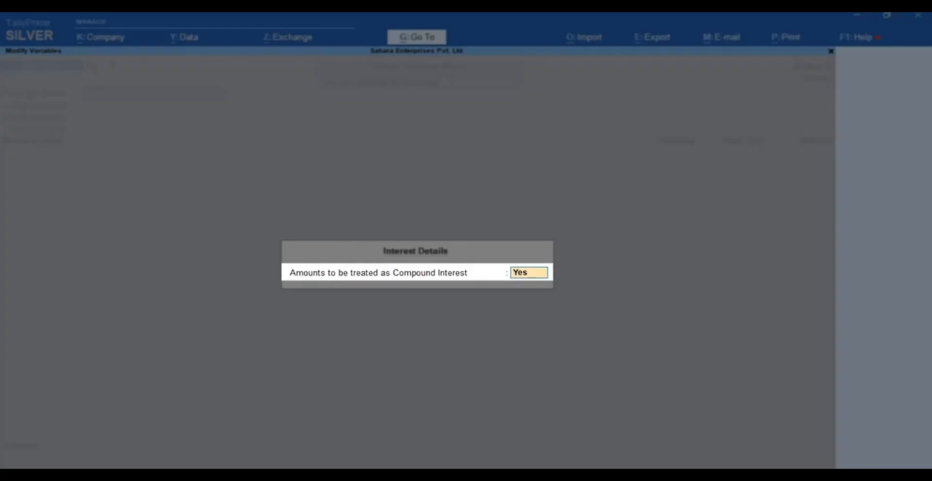
key("n")
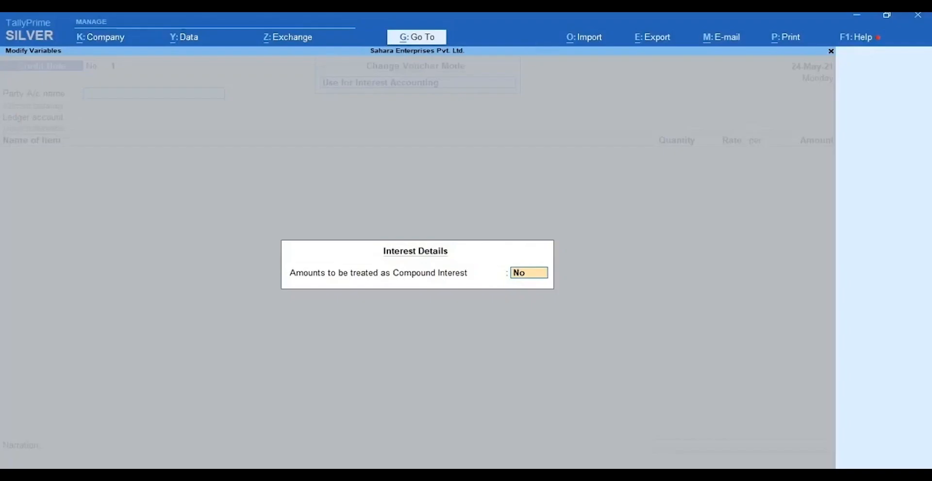
key("Return")
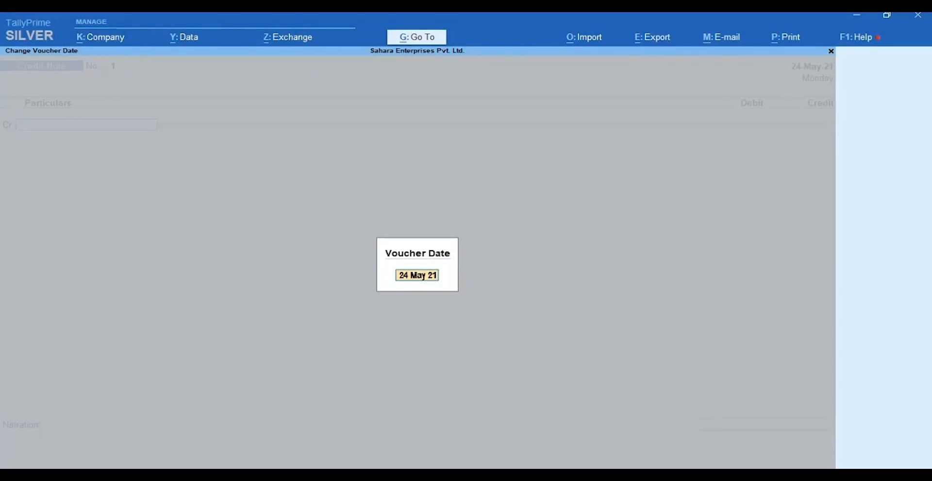
- Date the voucher 24-May-21 and credit Shiva Industries Pvt. Ltd. with the 855.00 interest on bill SIPL/1, keeping the default receipt and party details
key("Return")
type("sh")
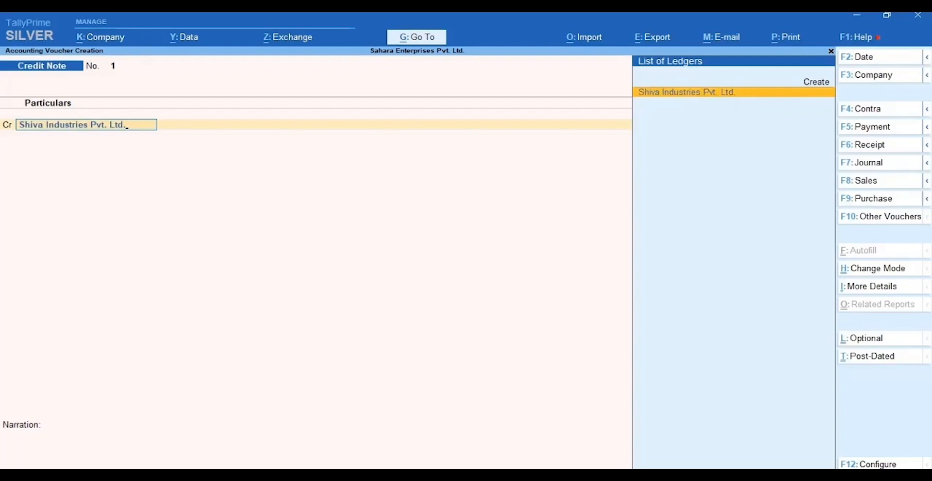
key("Return")
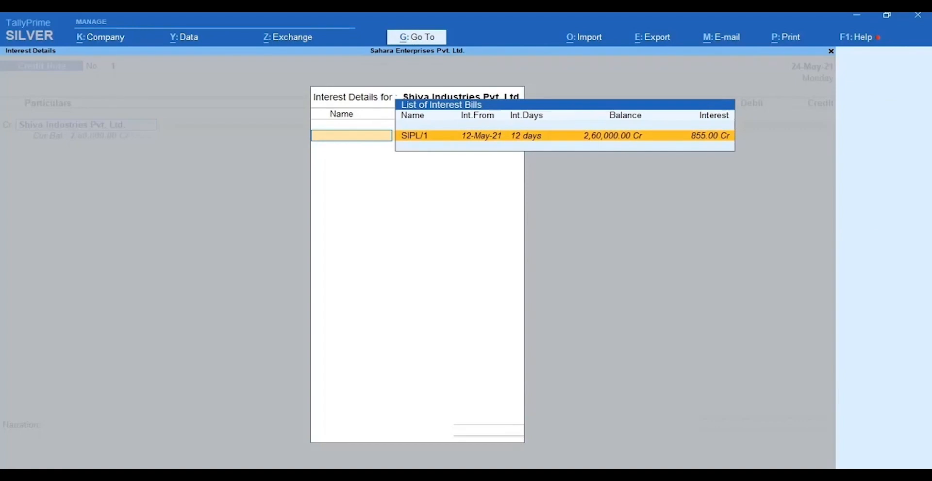
key("Return")
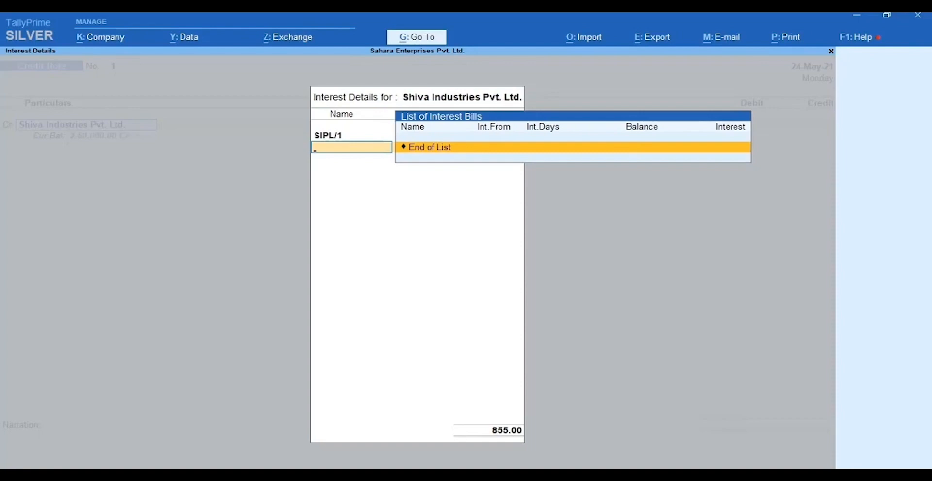
key("Return")
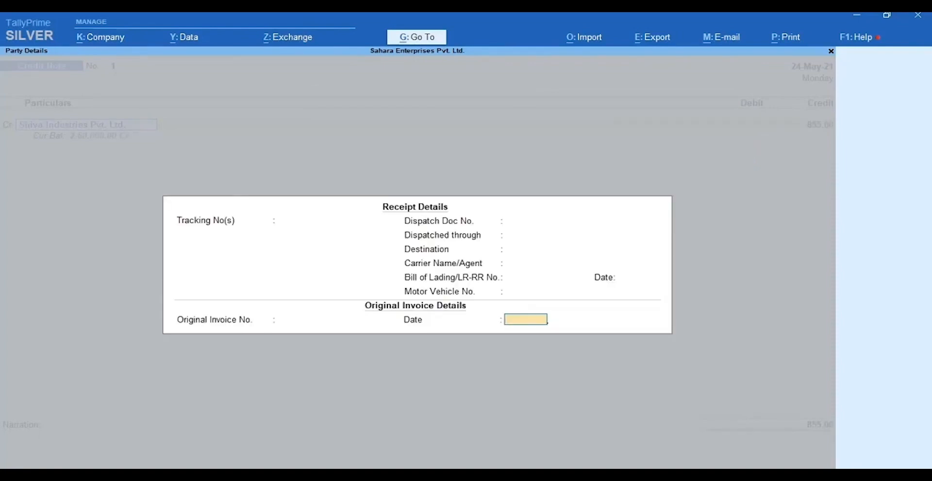
key("Return")
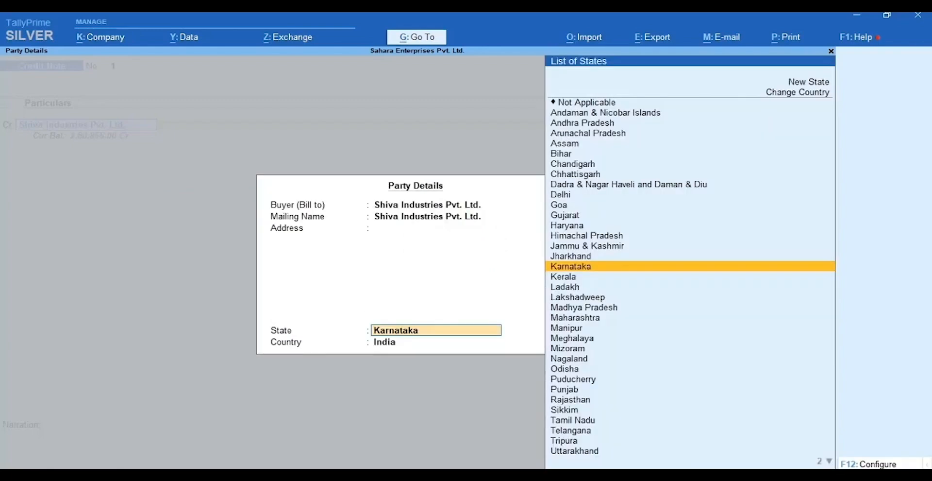
key("Return")
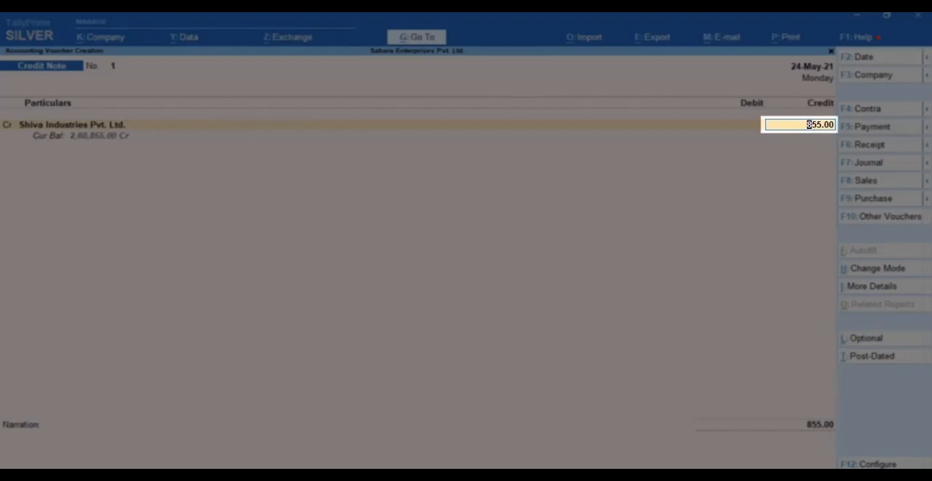
key("Return")
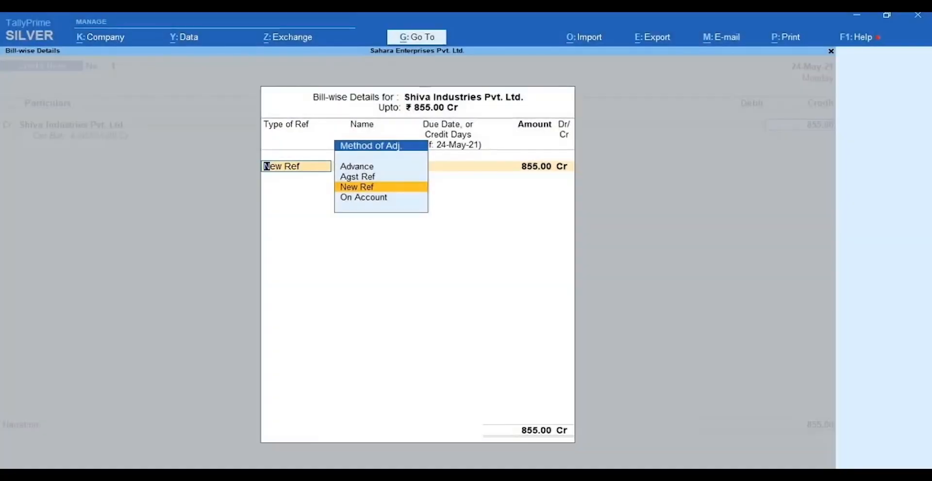
- Allocate the credited amount to a New Ref named Interest (SIPL/1), keeping the default interest parameters
key("Return")
type("Interest (SIPL/1)")
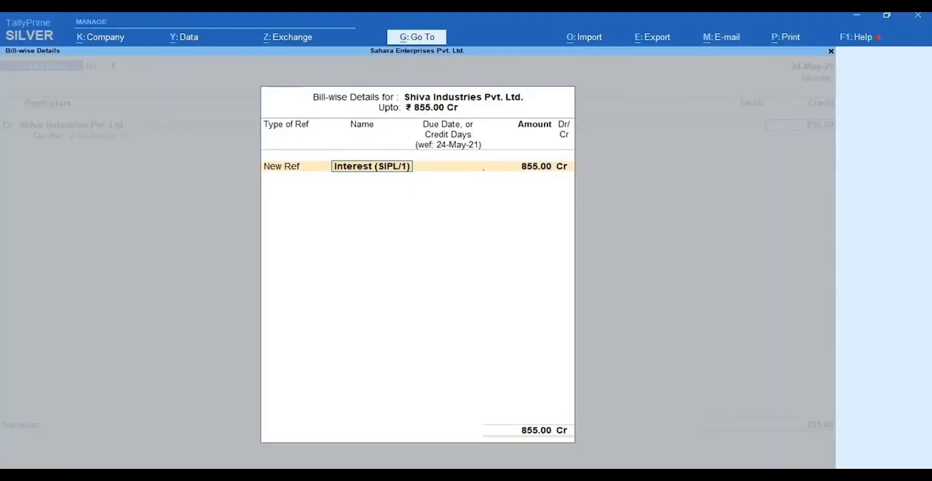
key("Return")
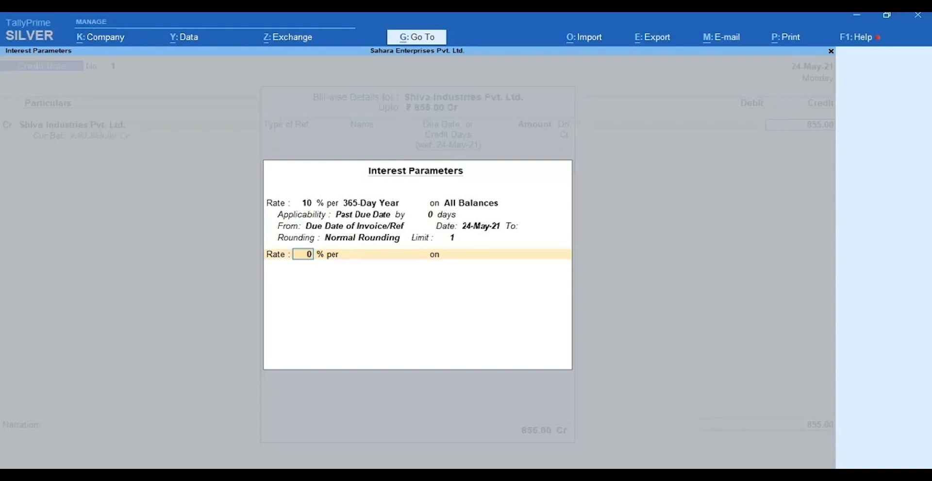
key("Return")
key("Return")
key("Return")
key("Return")
- Debit the Interest Paid ledger with 855.00, leave the narration blank, and save the credit note
type("Interest Paid")
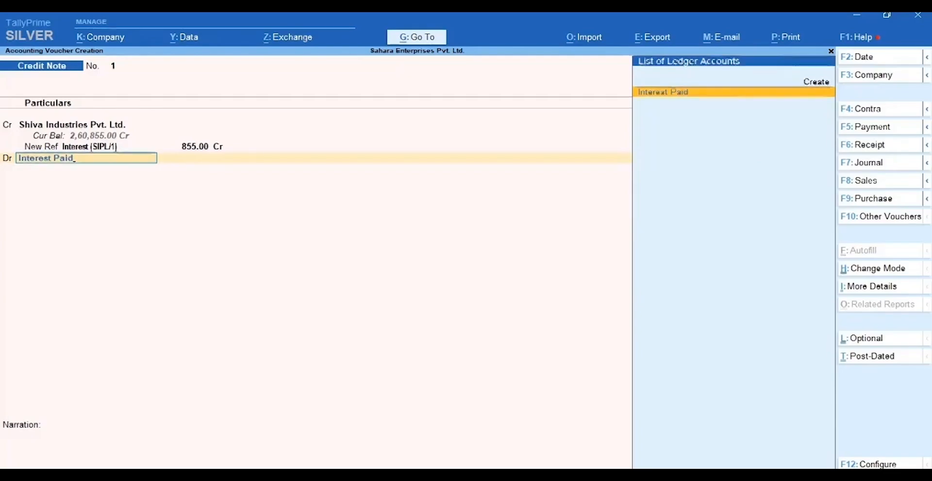
key("Return")
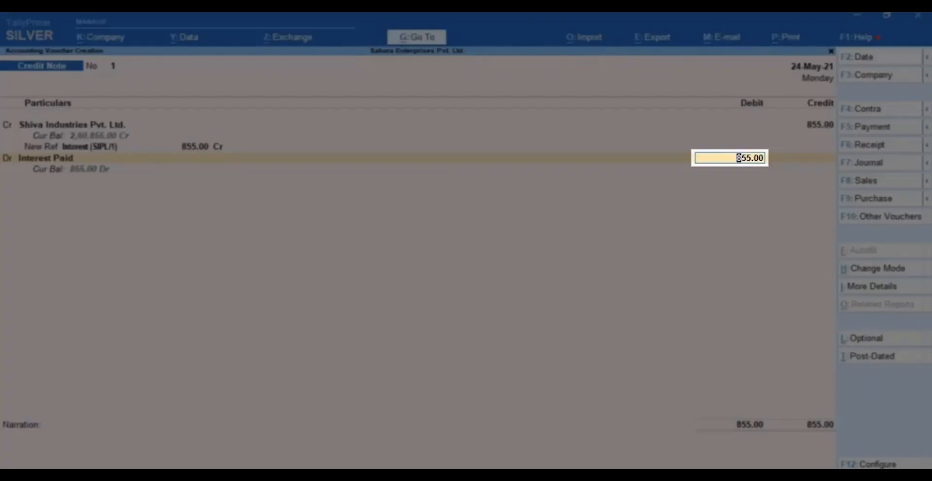
key("Return")
key("Return")
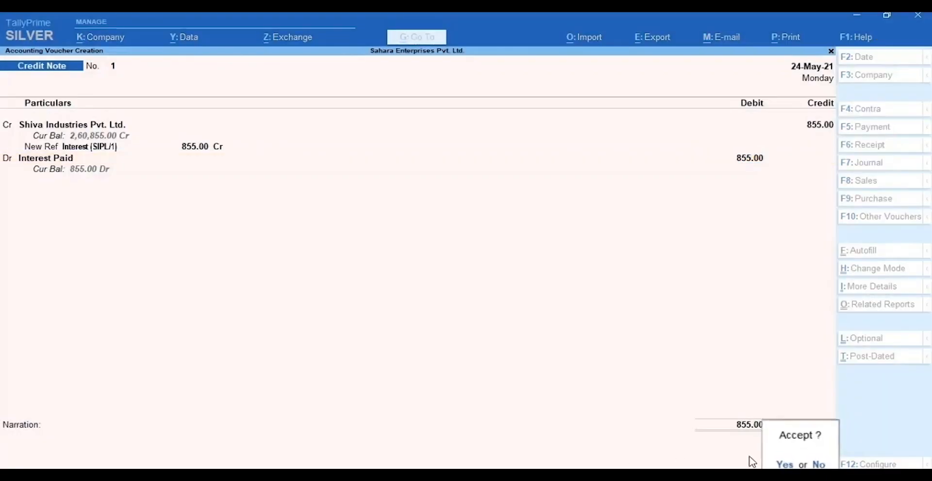
left_click(785, 463)
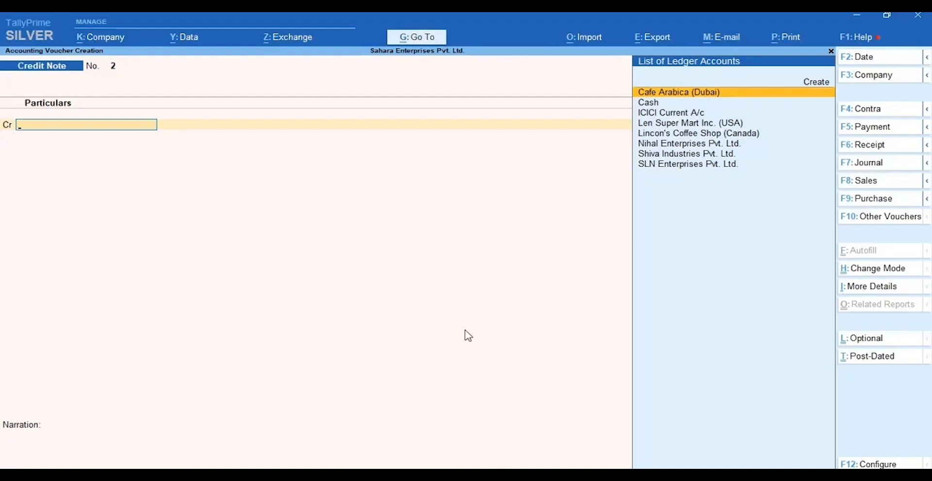
- Open the Ledger Vouchers report for Shiva Industries Pvt. Ltd. to check the interest entry
left_click(426, 44)
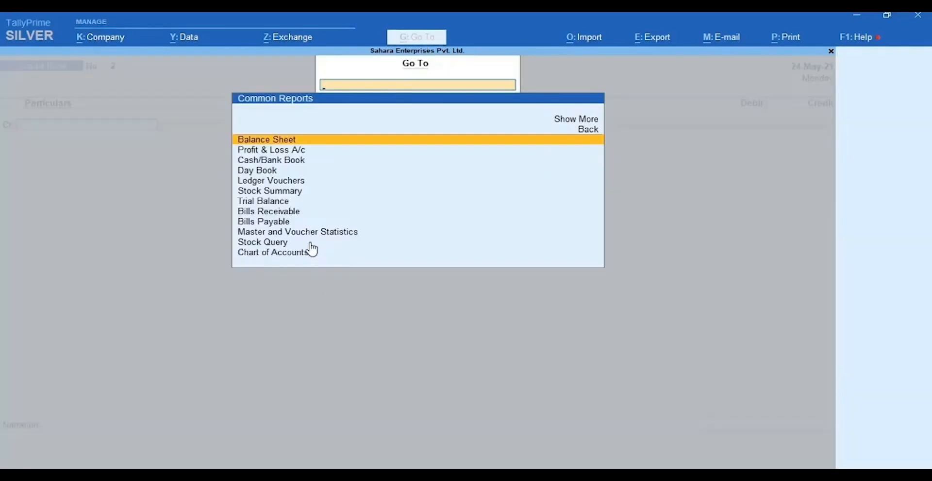
left_click(297, 182)
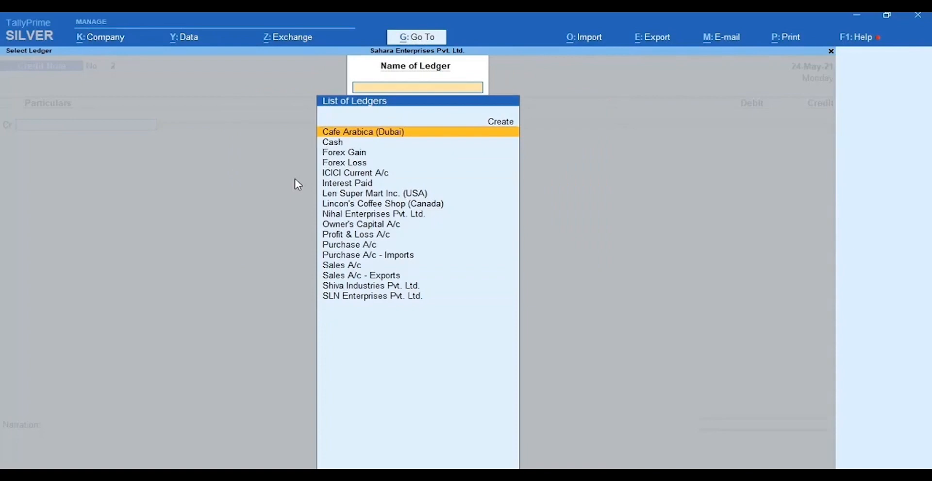
left_click(378, 290)
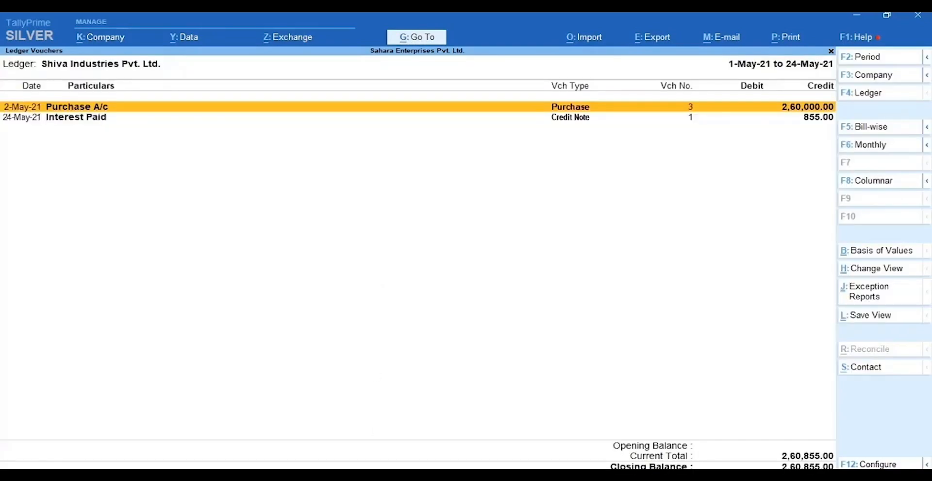